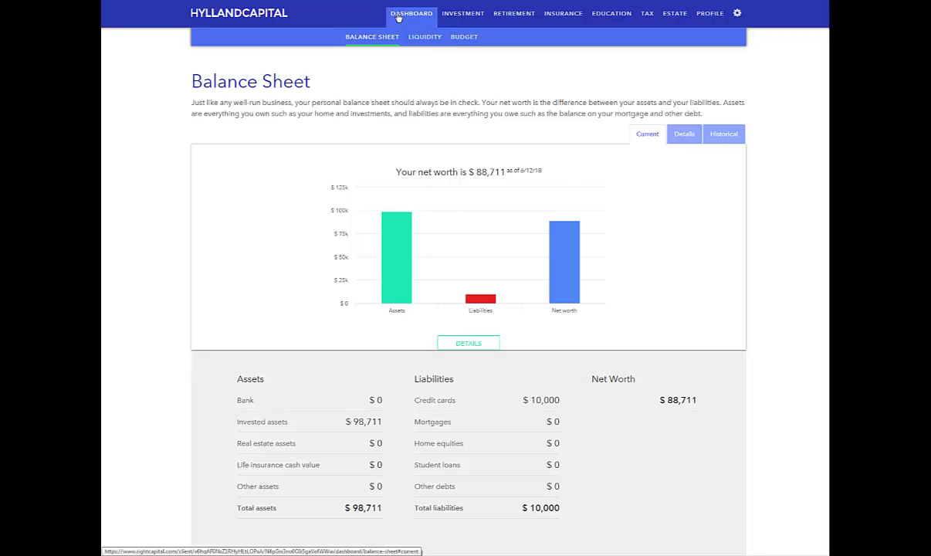
Review the existing child's details and birthday in the family profile, and save the record
click(711, 14)
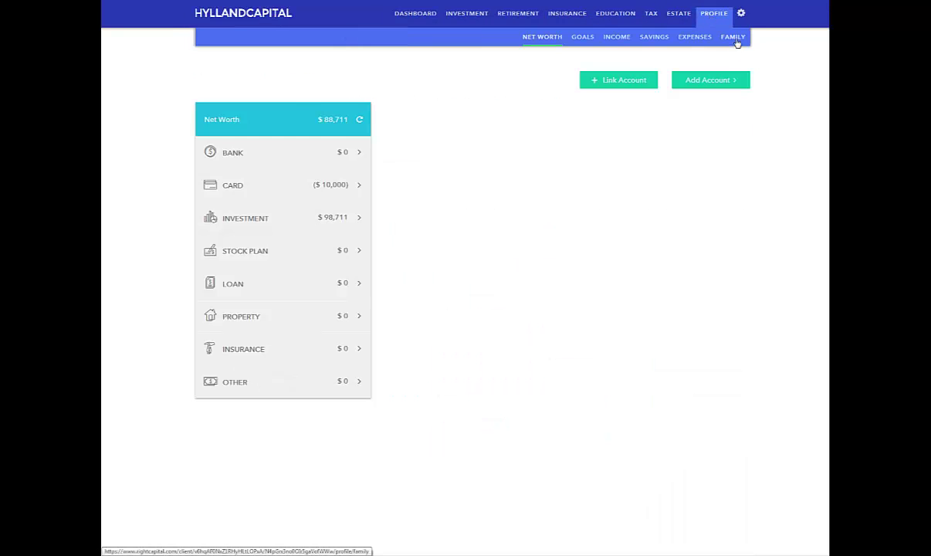
click(735, 38)
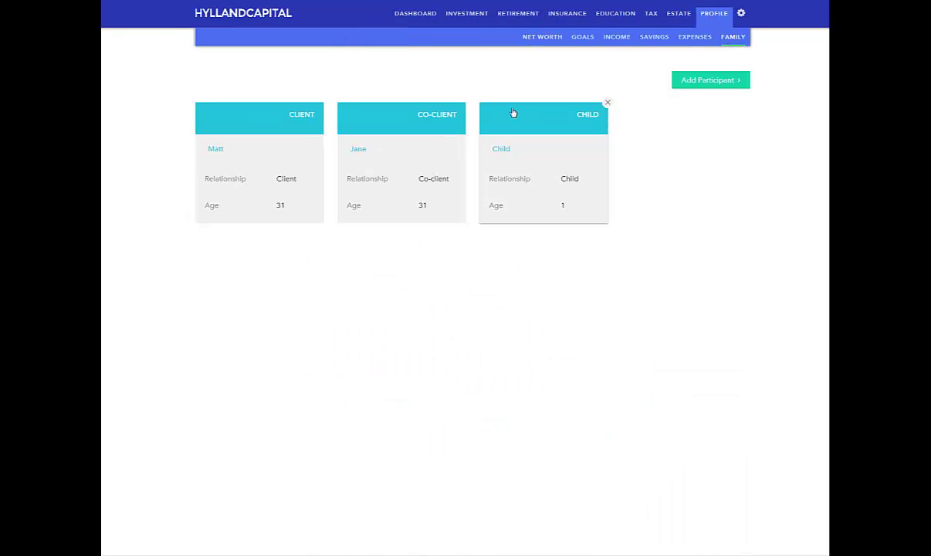
click(562, 155)
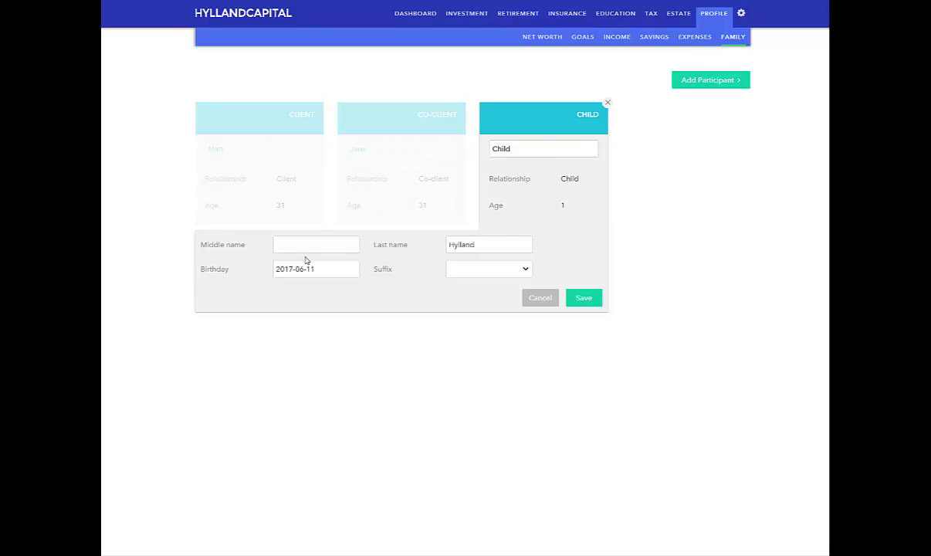
drag(341, 270, 260, 272)
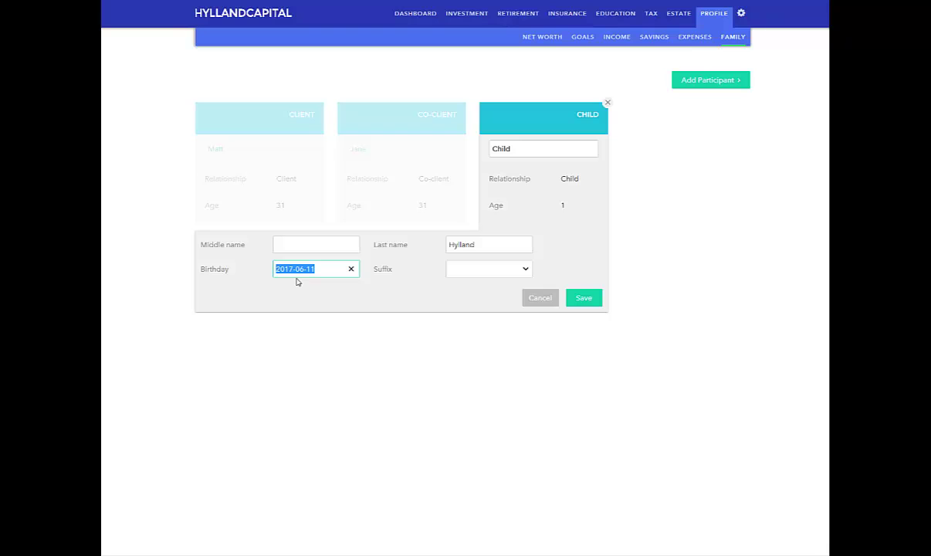
click(585, 299)
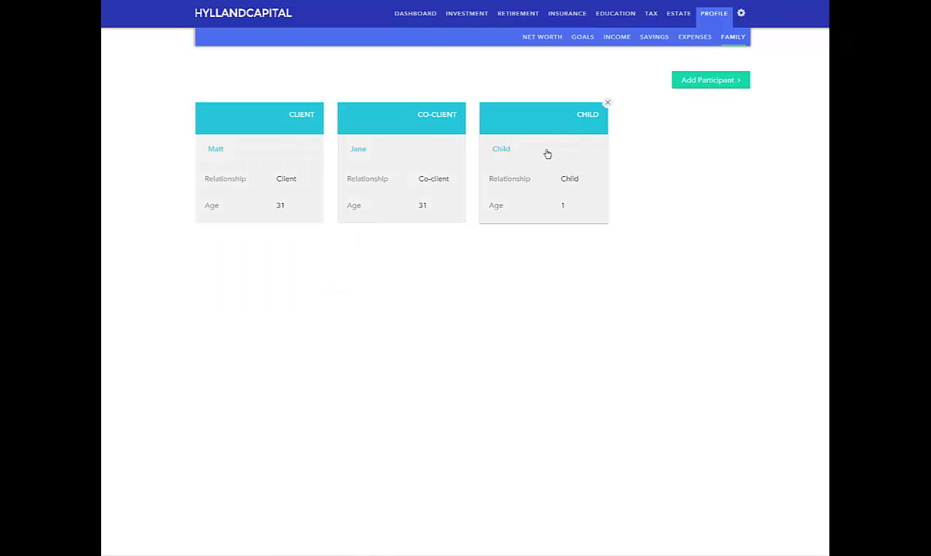
Add a second child named Child2 to the family, keeping the default birthday, and save
click(732, 83)
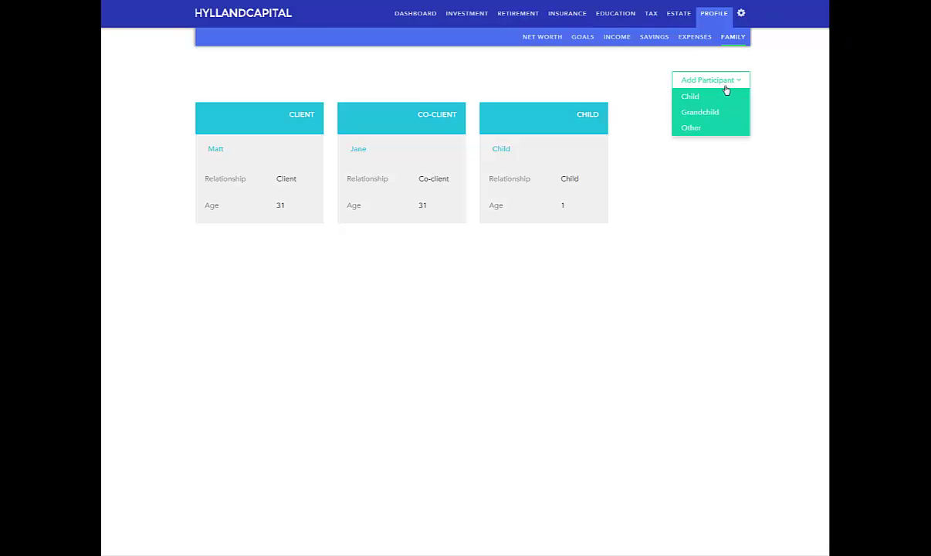
click(712, 97)
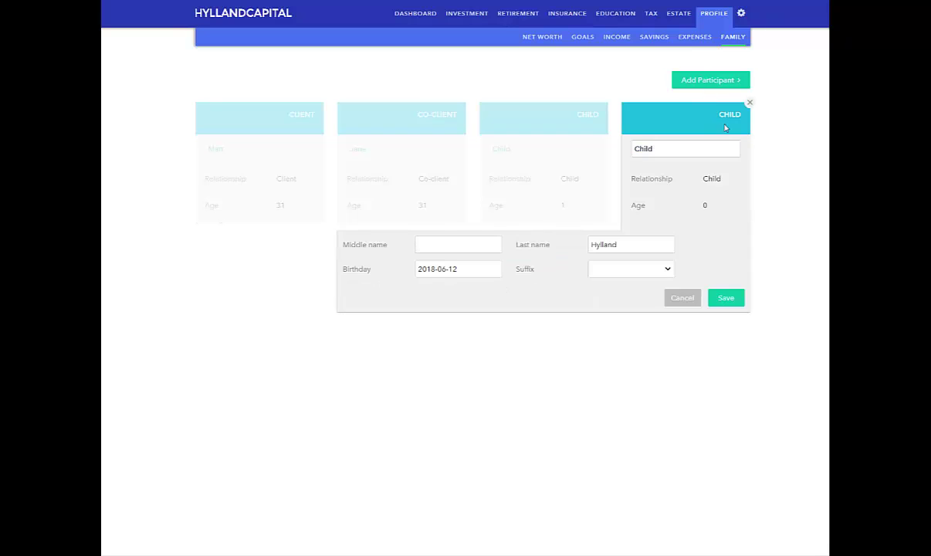
click(713, 154)
text(2)
drag(471, 268, 416, 268)
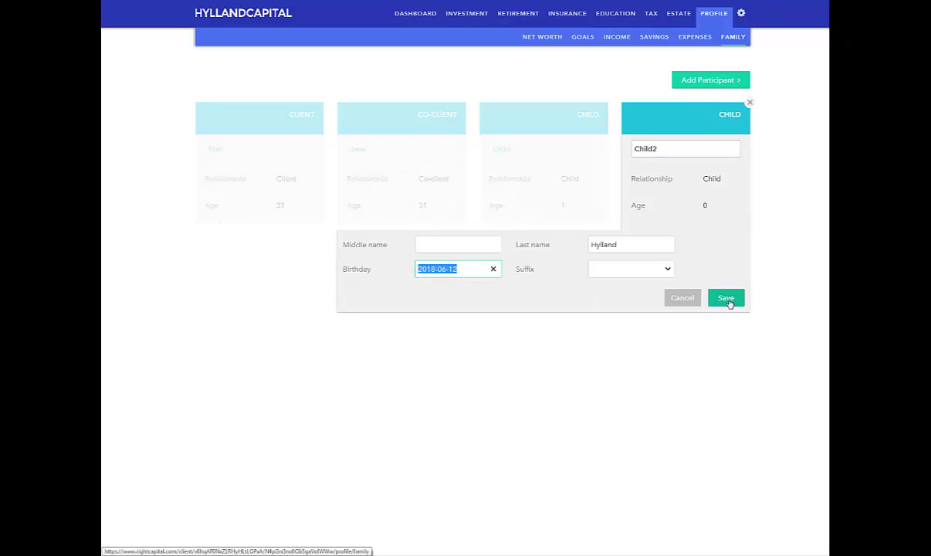
click(726, 301)
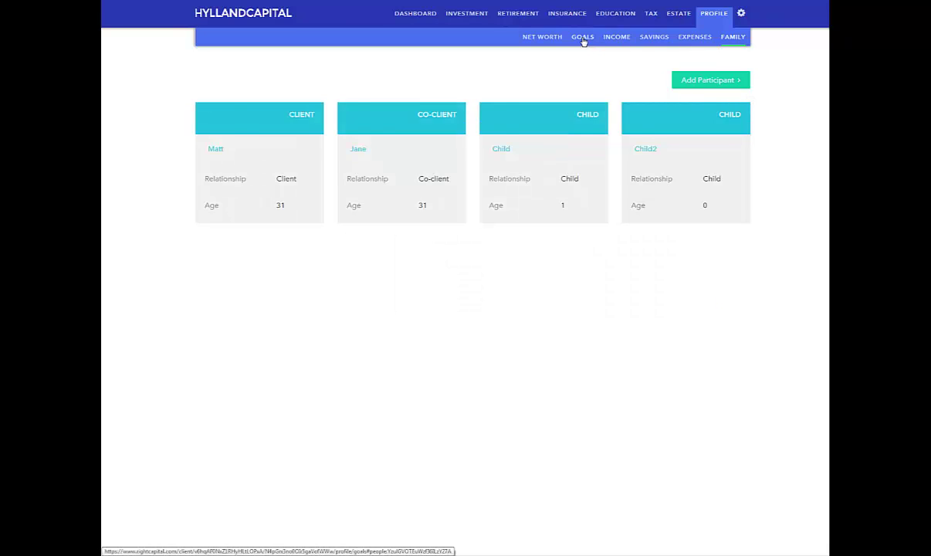
Open Child's college goal for editing and set its college option to Specific college
click(584, 38)
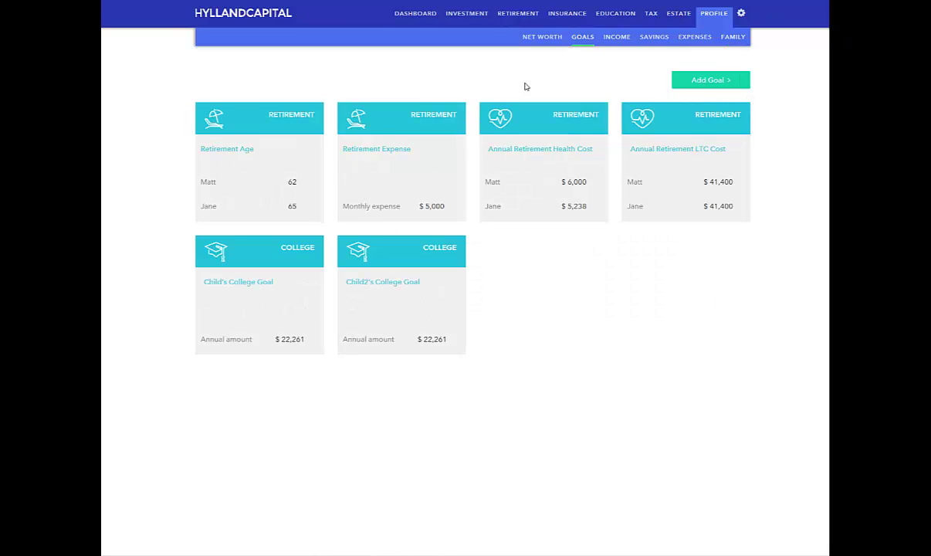
click(316, 307)
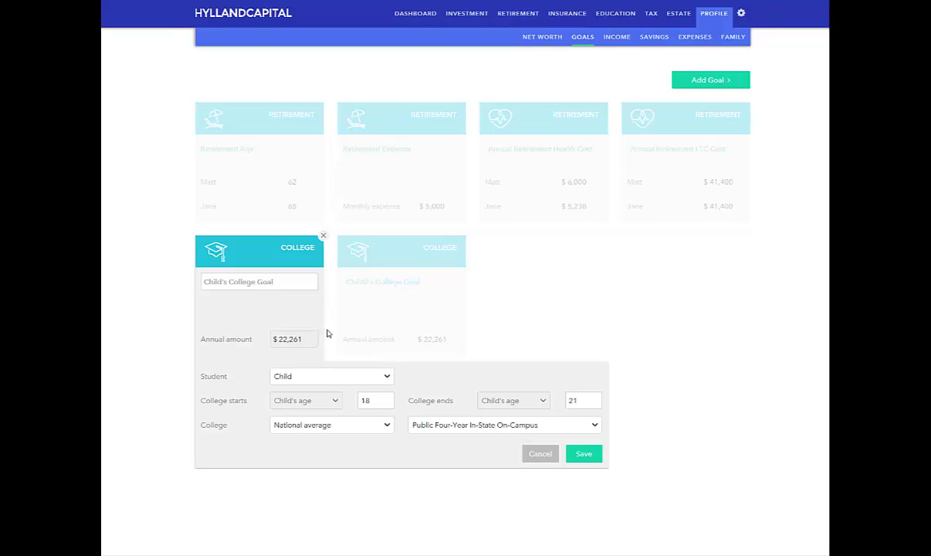
click(377, 424)
click(387, 427)
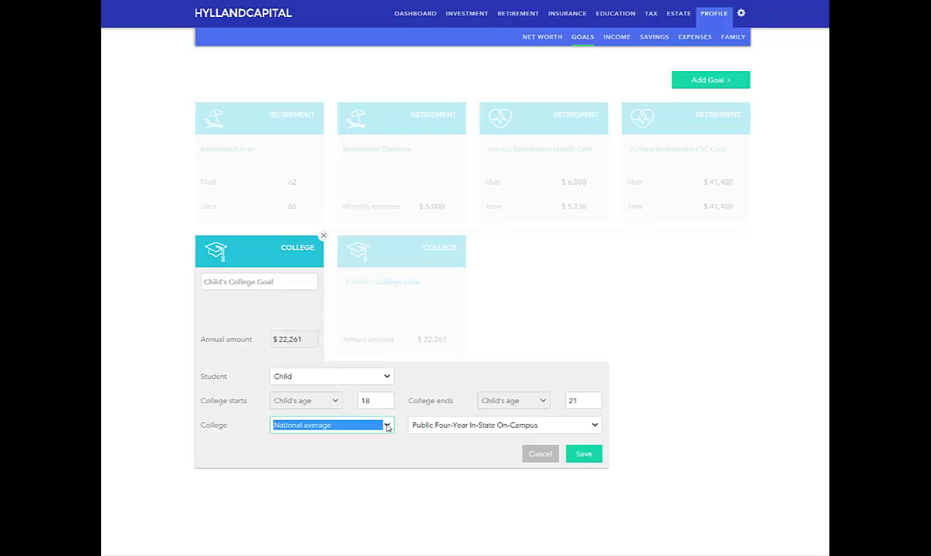
click(388, 427)
click(374, 433)
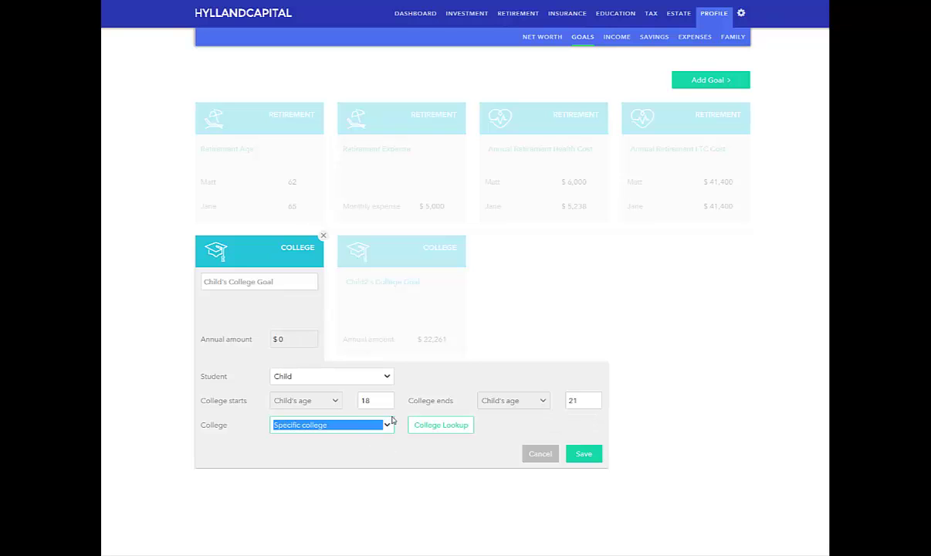
Look up Harvard University for Child's college goal, accept its in-state annual cost, and save the goal
click(430, 426)
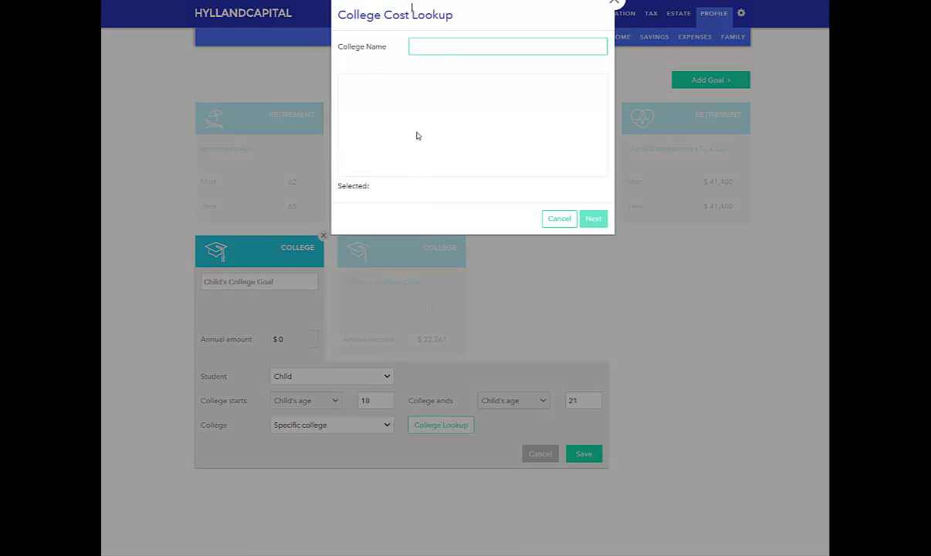
click(438, 51)
text(h)
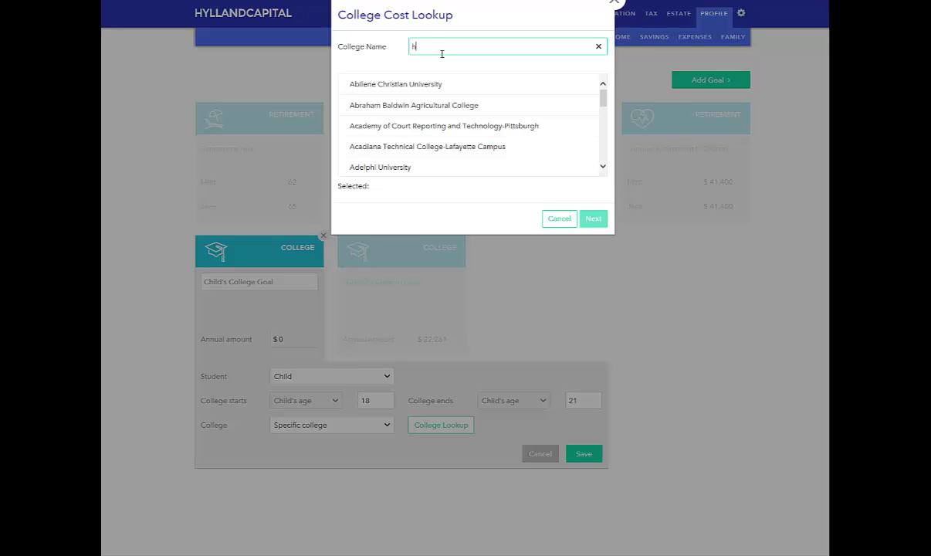
text(arvard)
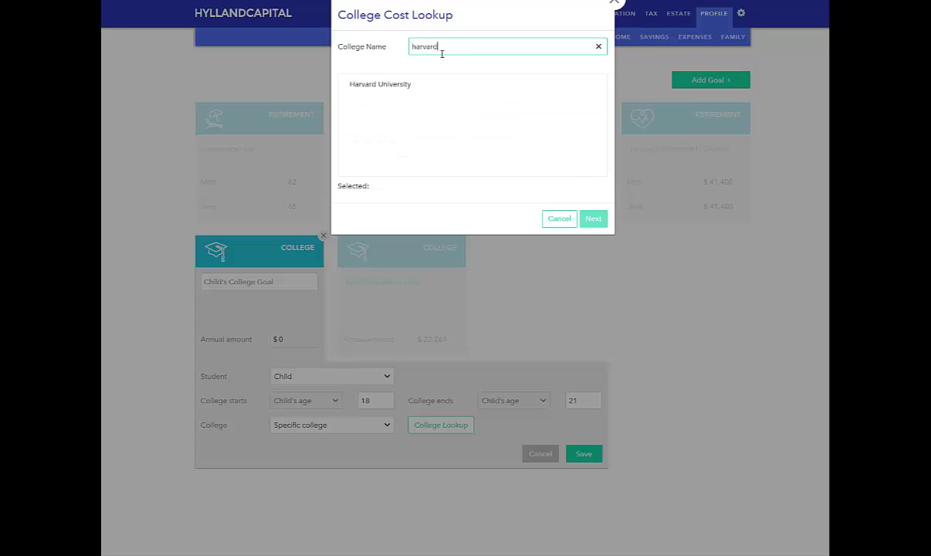
click(437, 90)
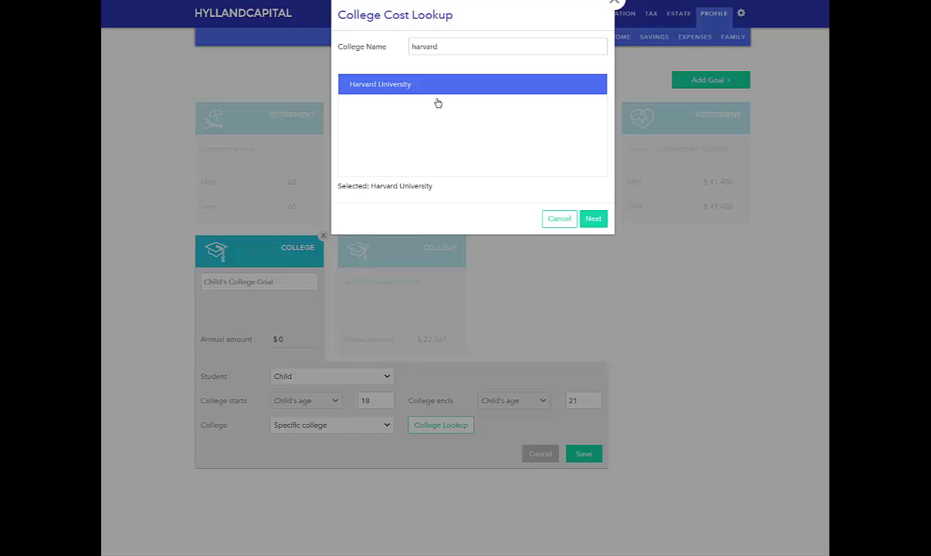
click(594, 219)
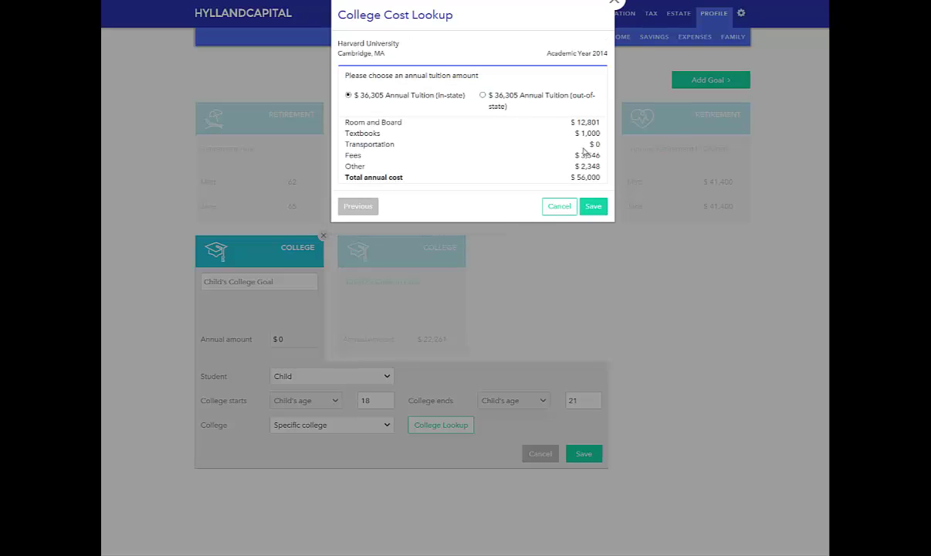
click(594, 207)
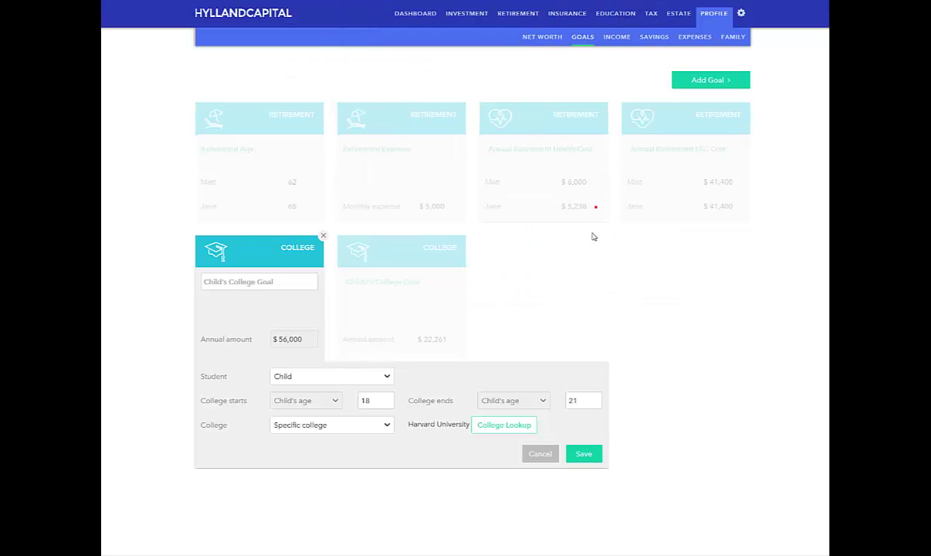
click(598, 458)
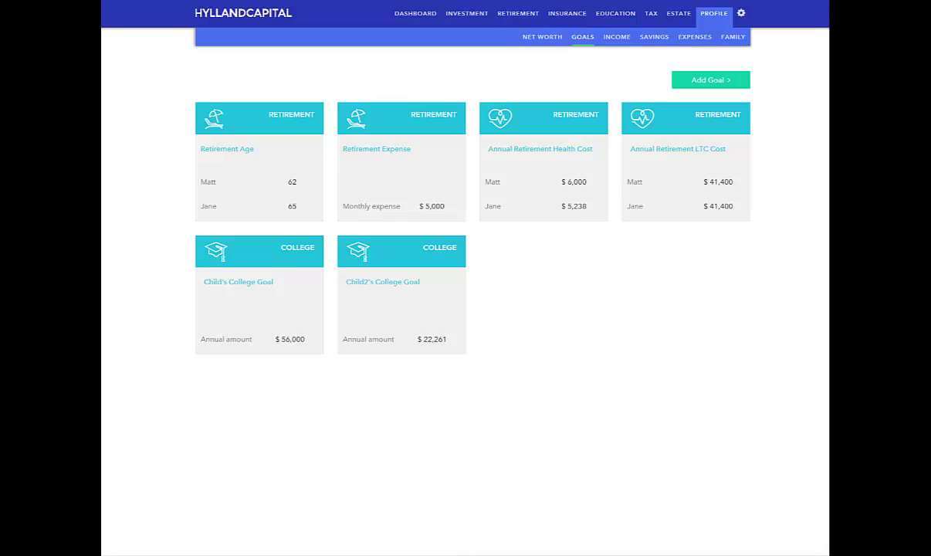
In Child2's college funding analysis, set a $3,100 annual contribution, a $3,000 lump sum contribution and a 5% annual return
click(624, 15)
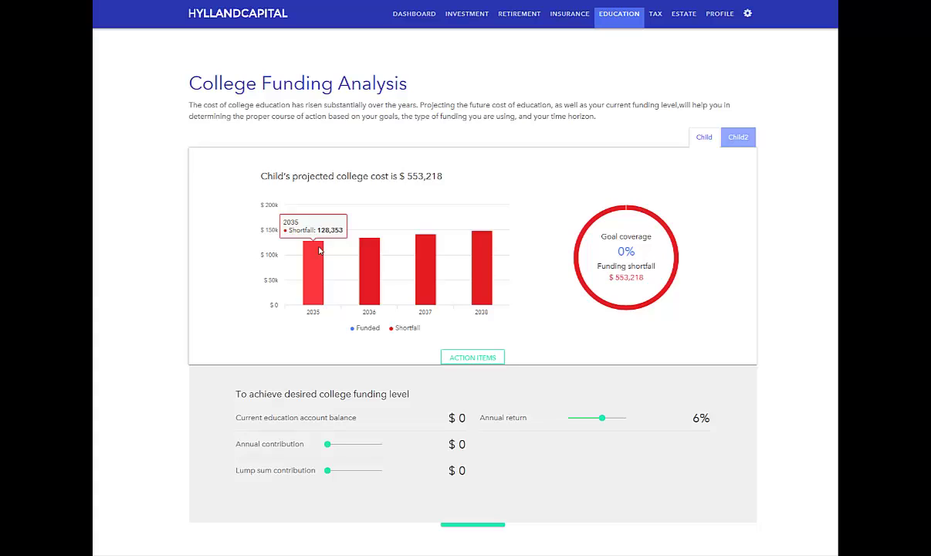
click(746, 141)
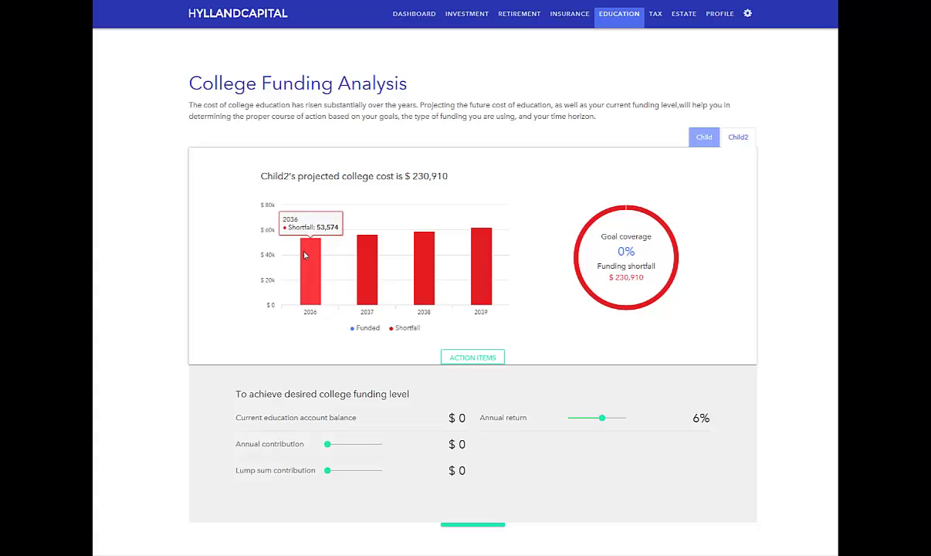
click(329, 445)
drag(329, 447, 344, 445)
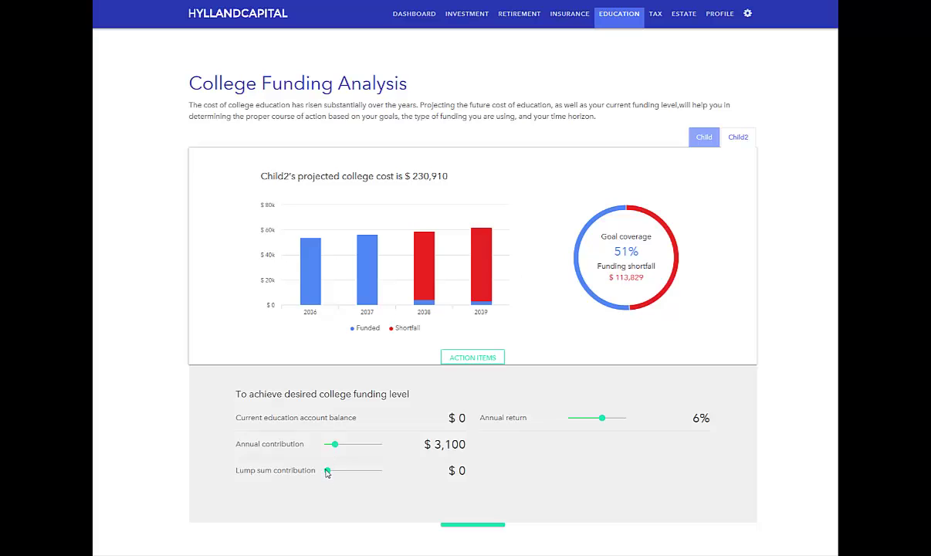
drag(328, 473, 337, 478)
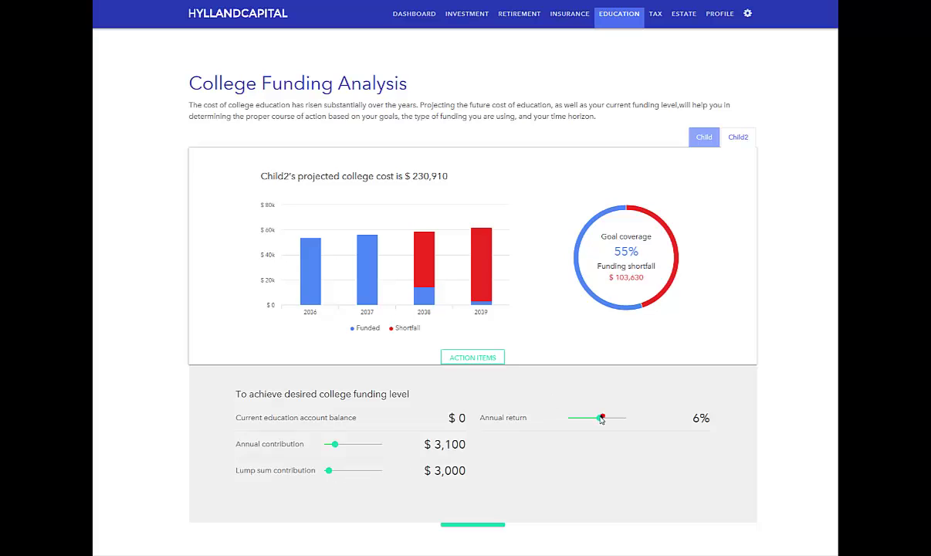
drag(601, 418, 598, 419)
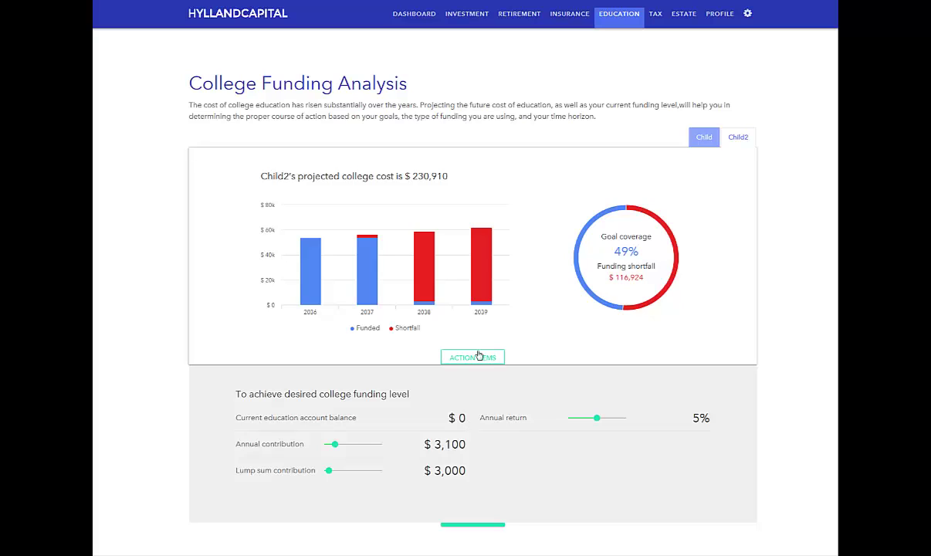
Add a manual investment account to the net worth profile with a U.S. Equities asset class worth $20,000
click(726, 21)
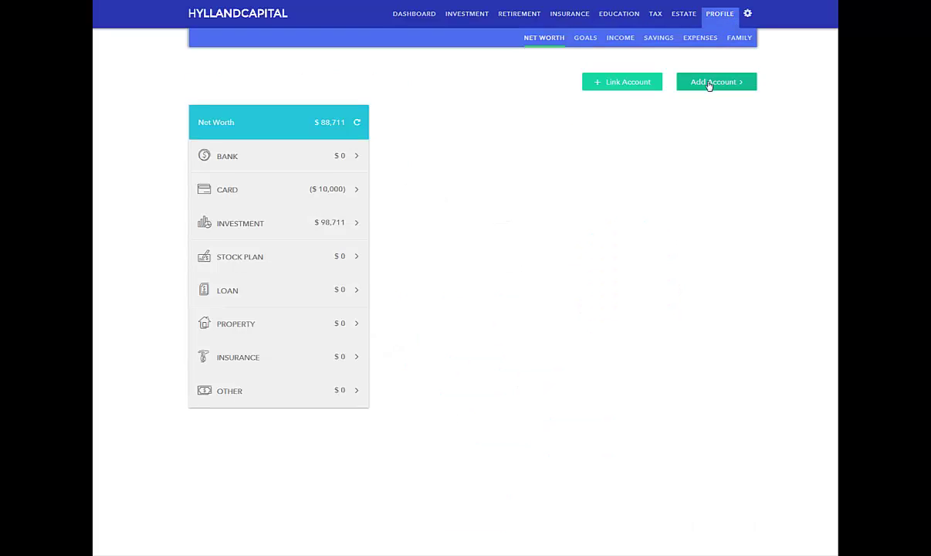
click(709, 84)
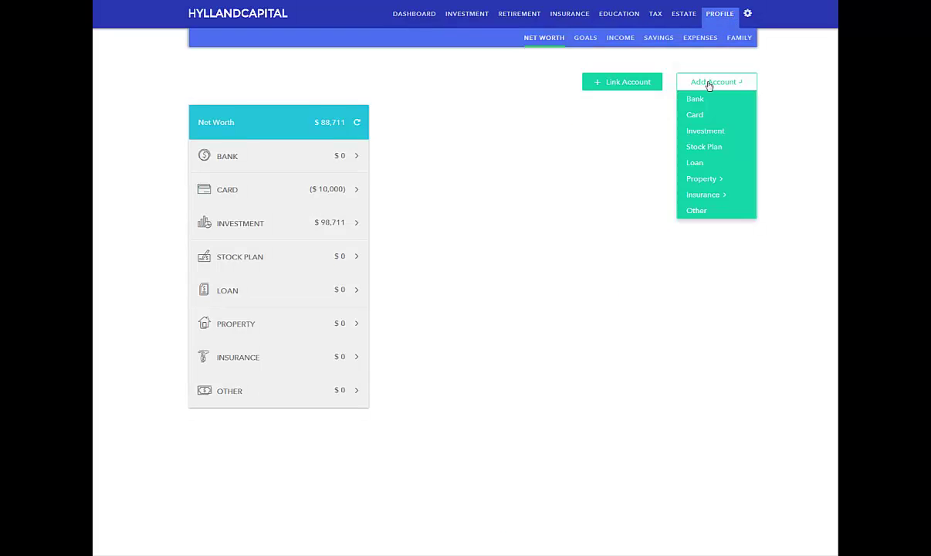
click(721, 133)
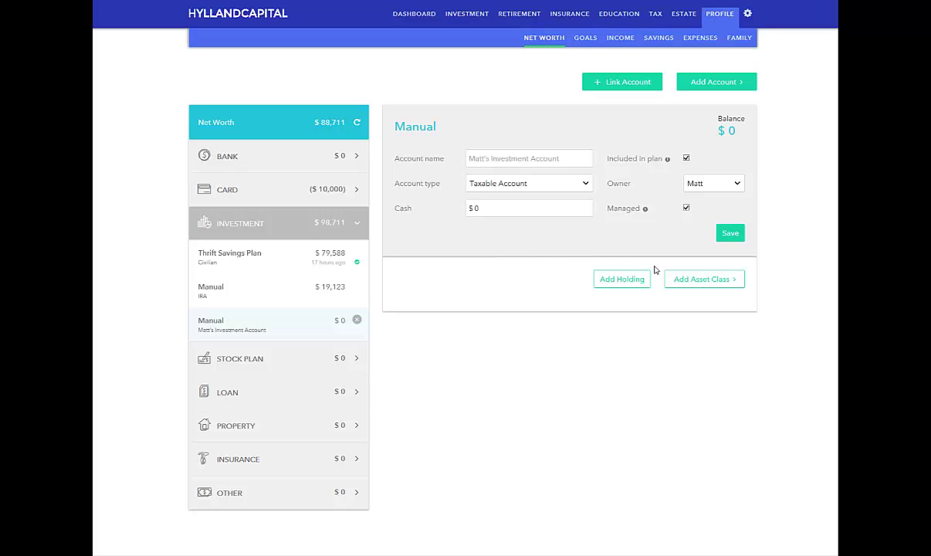
click(692, 283)
mouse_move(660, 297)
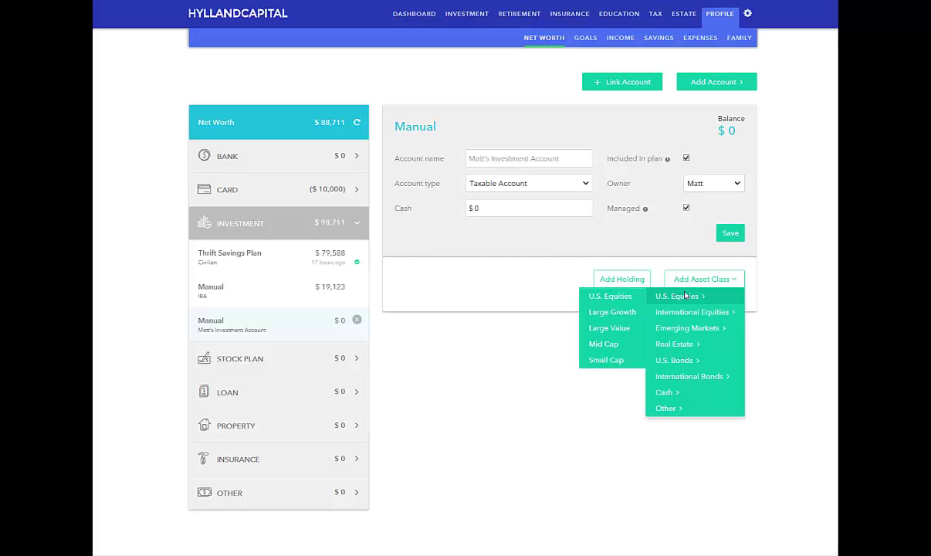
click(623, 297)
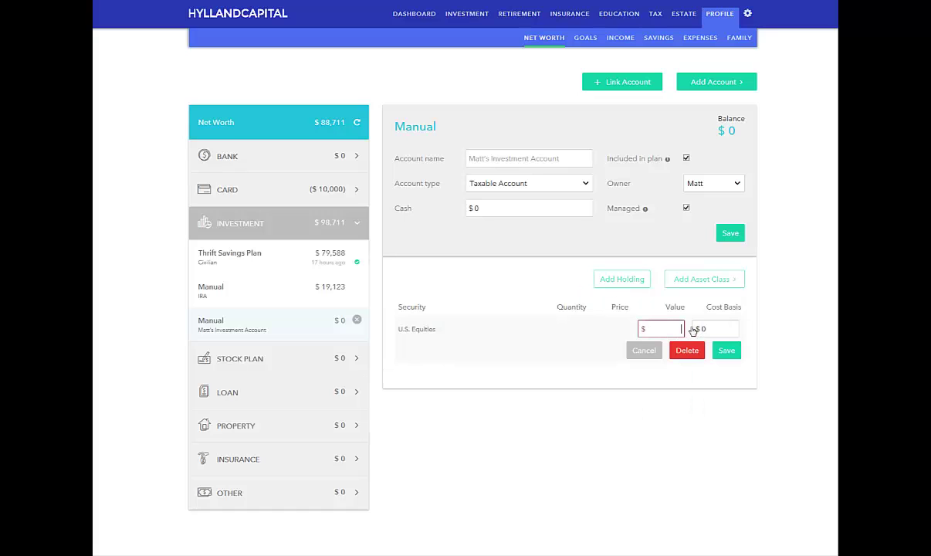
text(200000)
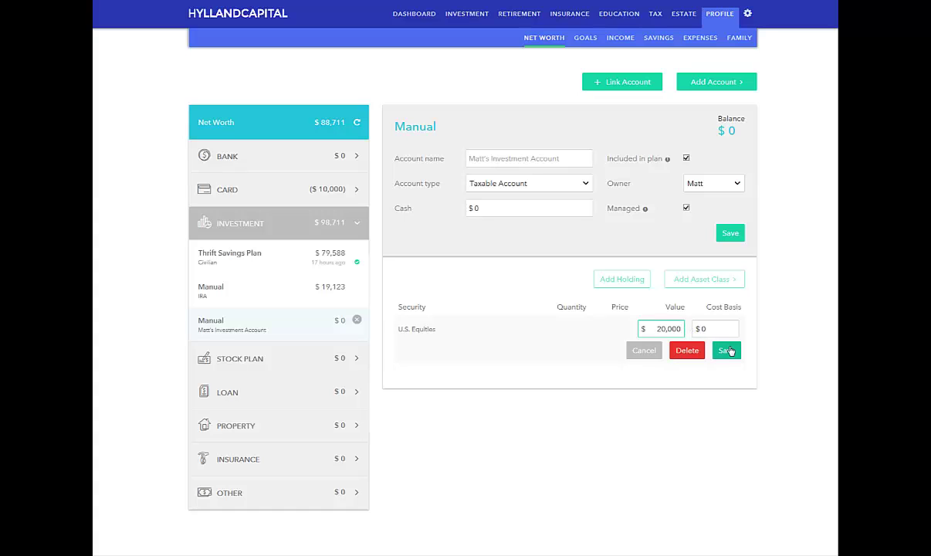
click(726, 352)
Change the manual investment account's type to 529 College Savings Plan, set its beneficiary to Child, and save the account
click(570, 179)
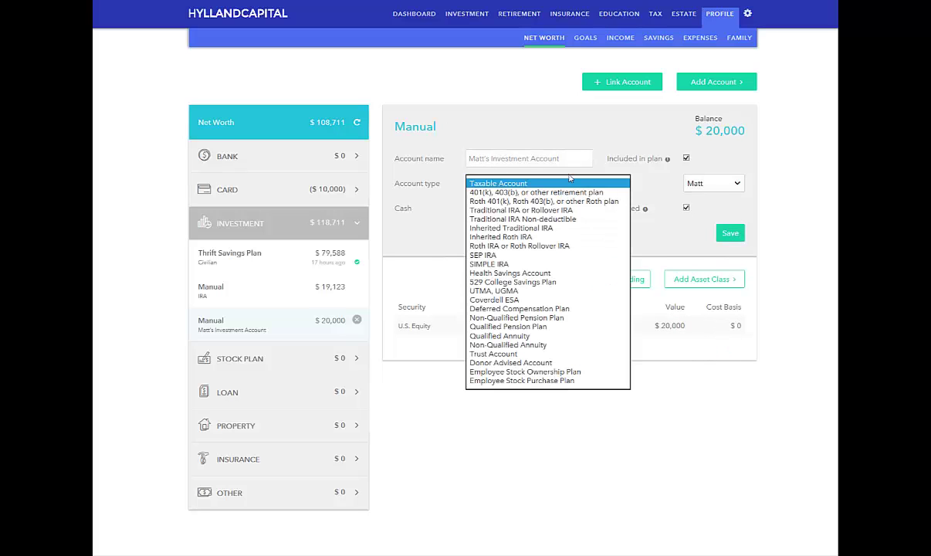
click(544, 282)
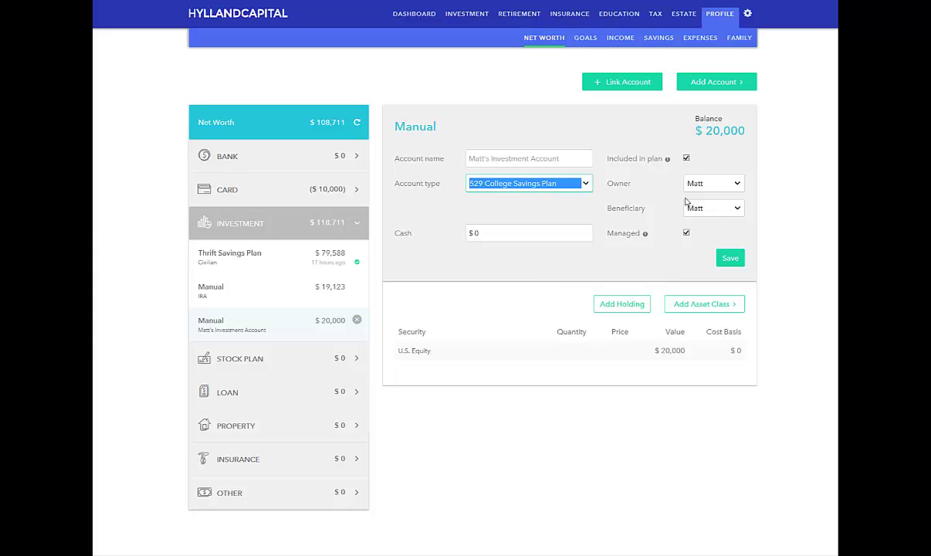
click(728, 213)
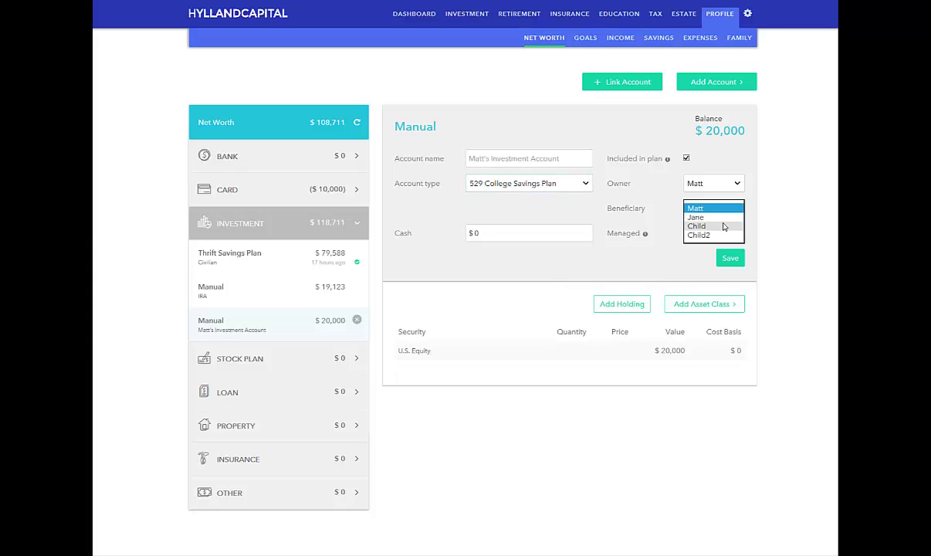
click(723, 226)
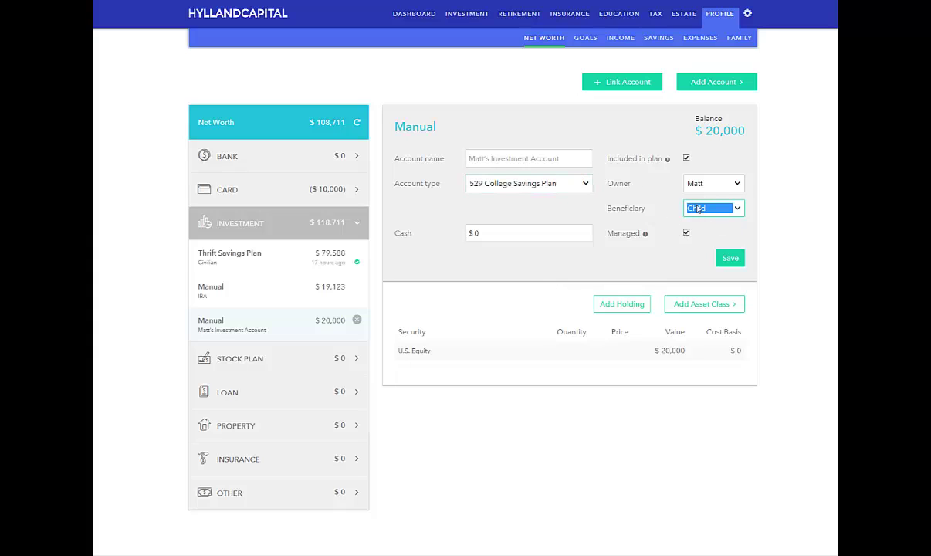
click(730, 258)
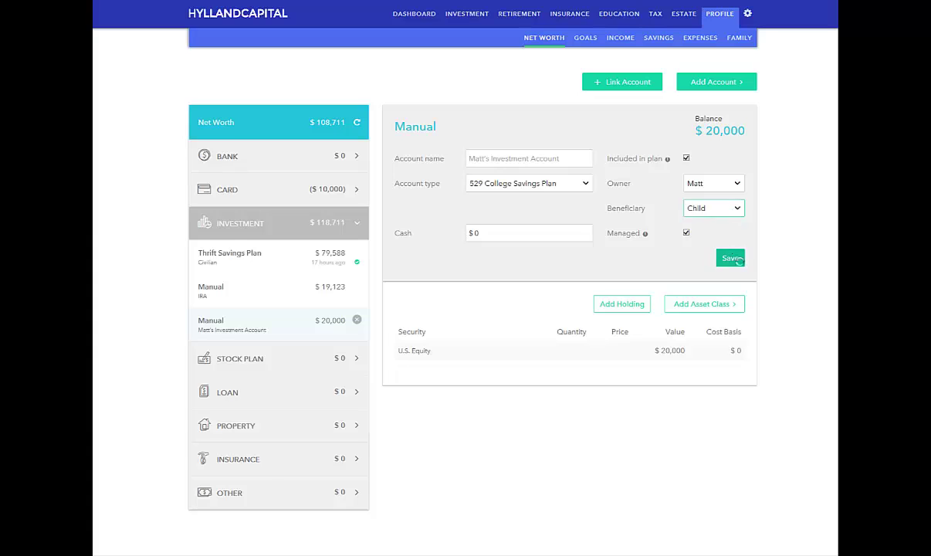
In the college funding analysis, set the annual contribution to $13,200 for Child and $6,400 for Child2
click(618, 15)
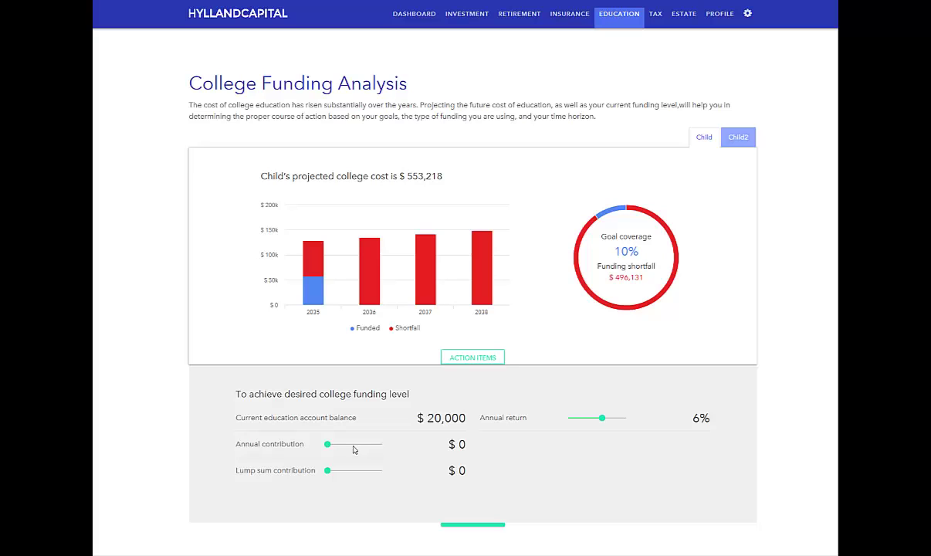
drag(353, 446, 362, 446)
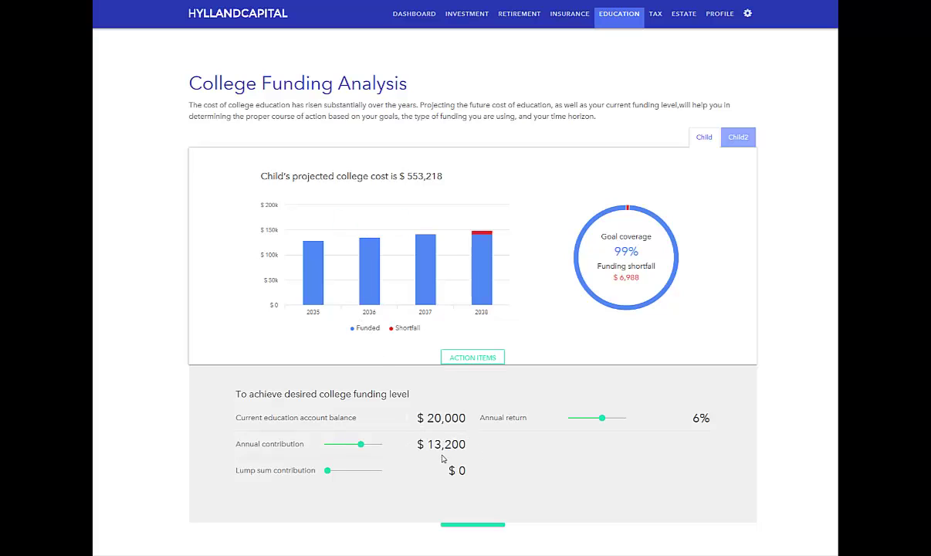
click(740, 137)
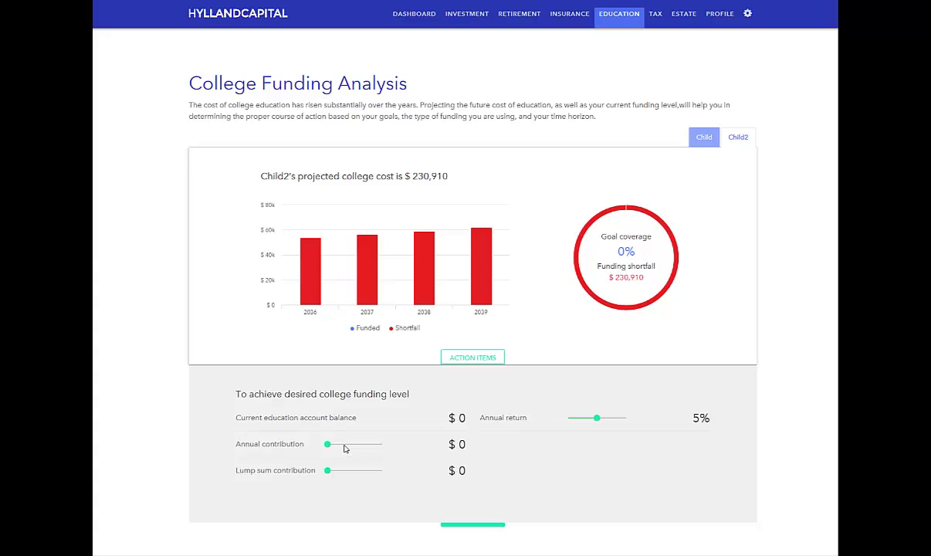
click(344, 446)
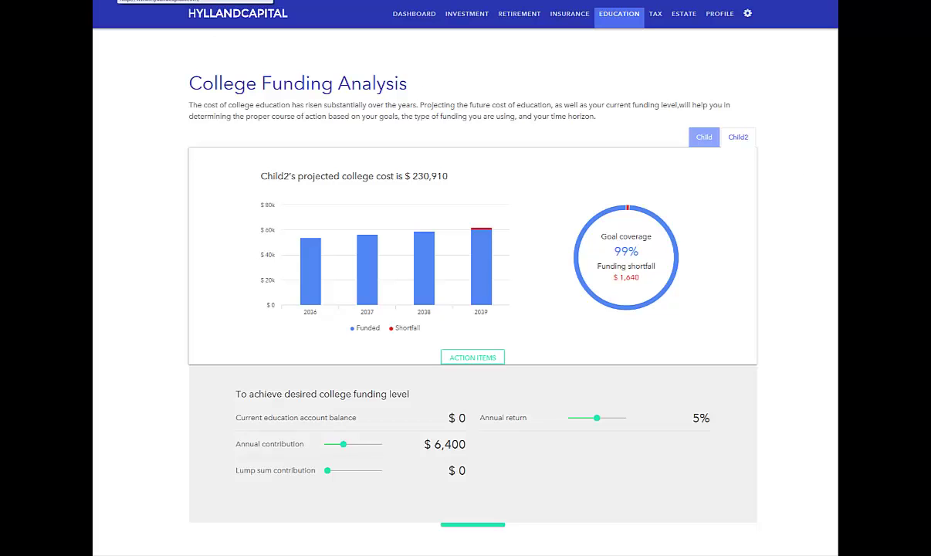
Go to the Hylland Capital website and view its contact page with the contact details and contact form
click(231, 14)
scroll(541, 217, down, 10)
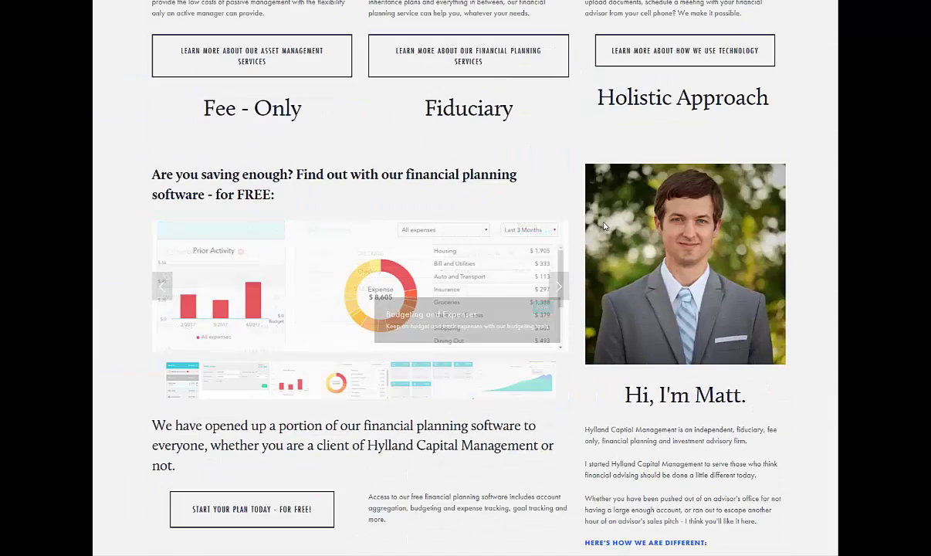
scroll(605, 226, down, 8)
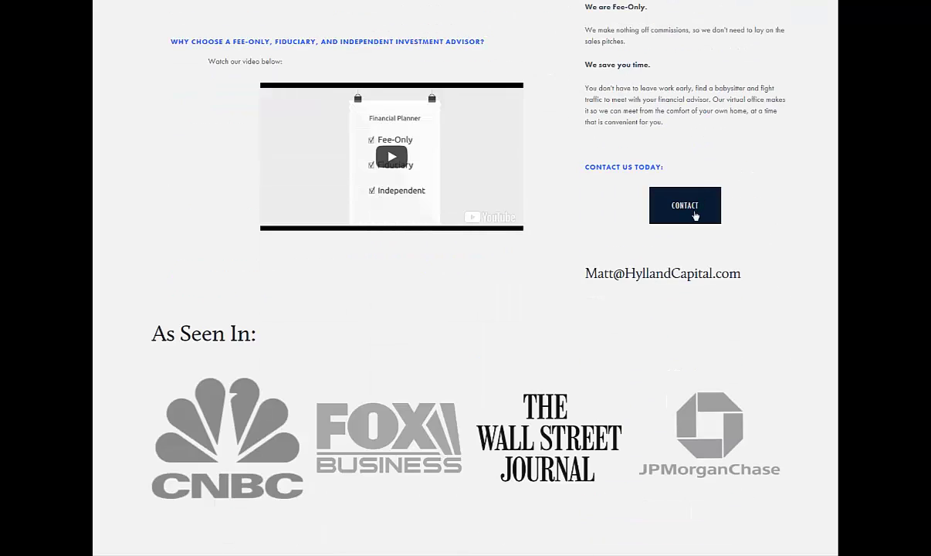
click(685, 205)
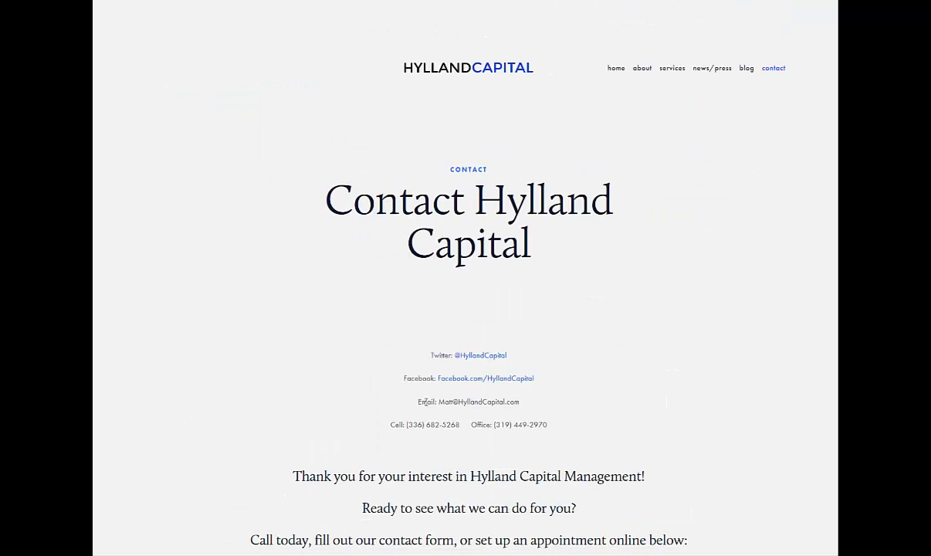
scroll(444, 387, down, 10)
scroll(453, 368, up, 4)
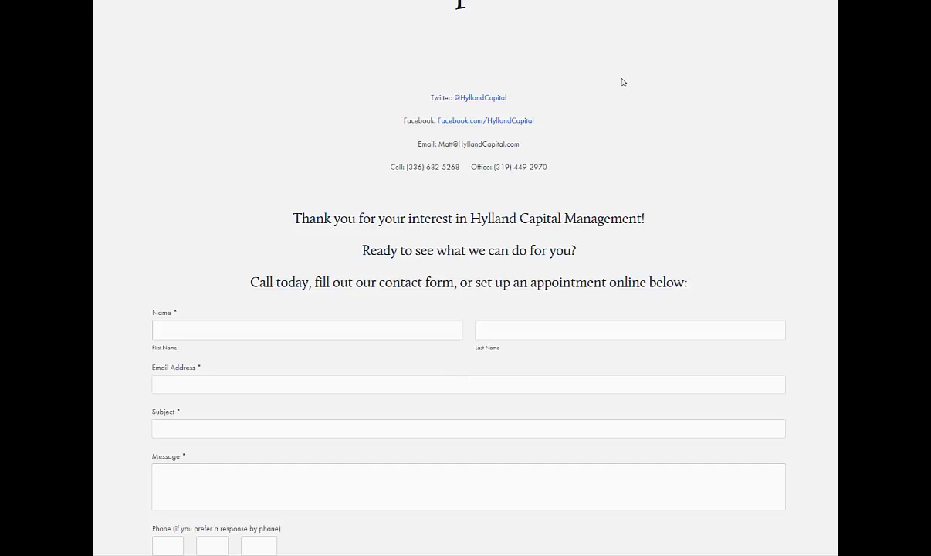